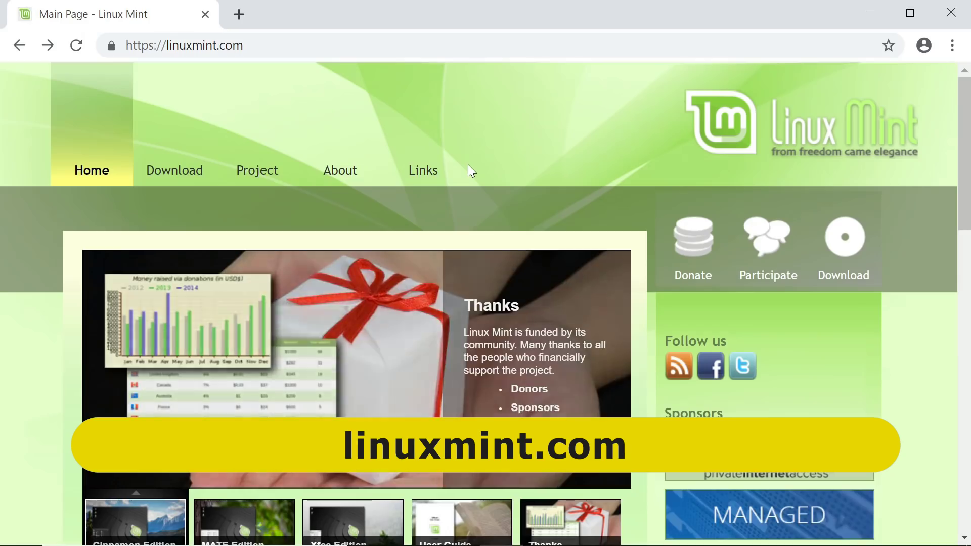
Step: Open the Linux Mint 19.1 Cinnamon 64-bit download page and scroll to its 1.8GB ISO mirror list
left_click(177, 175)
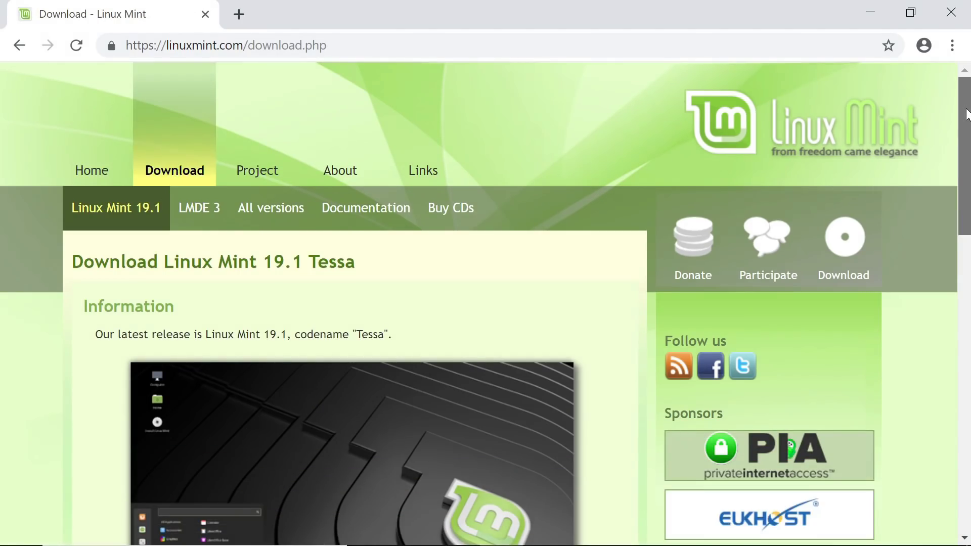
left_click_drag(966, 113, 966, 134)
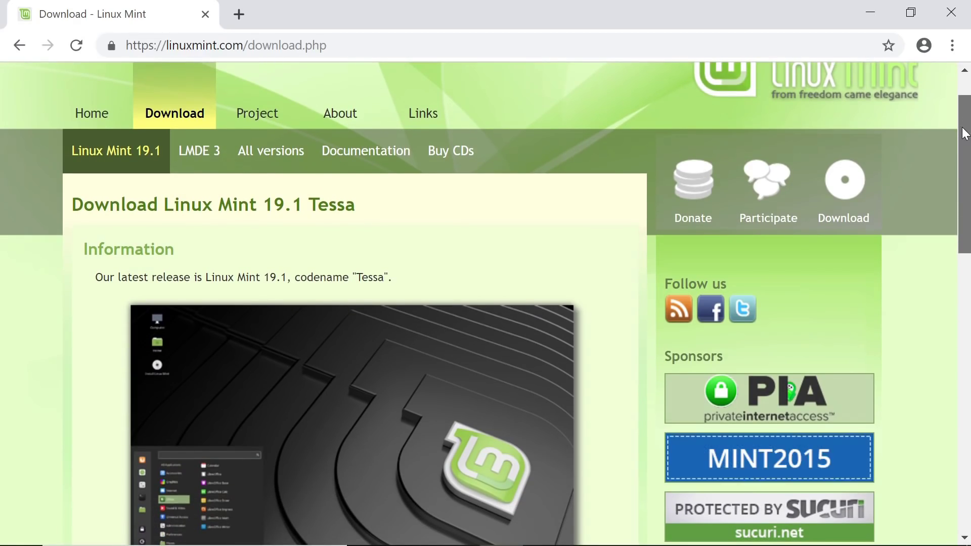
left_click_drag(965, 134, 968, 296)
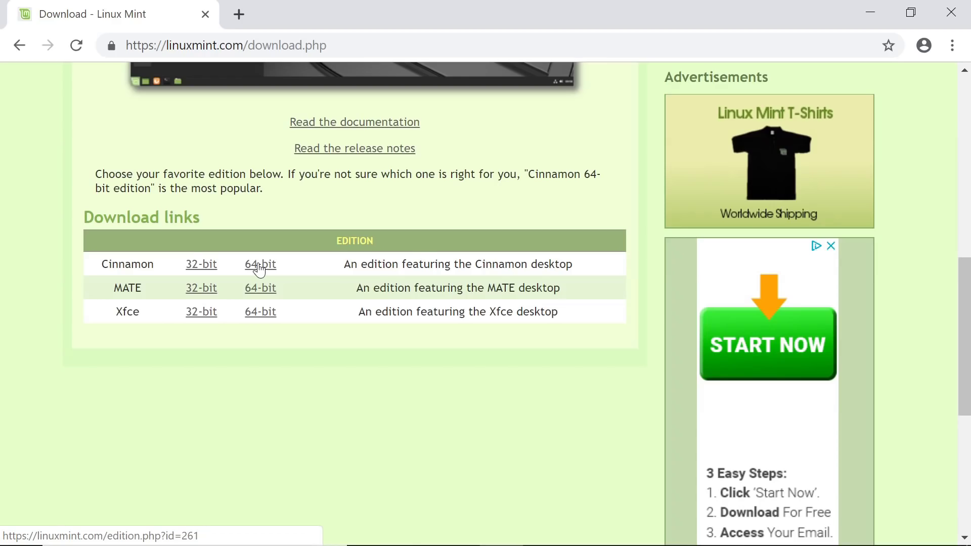
left_click(259, 267)
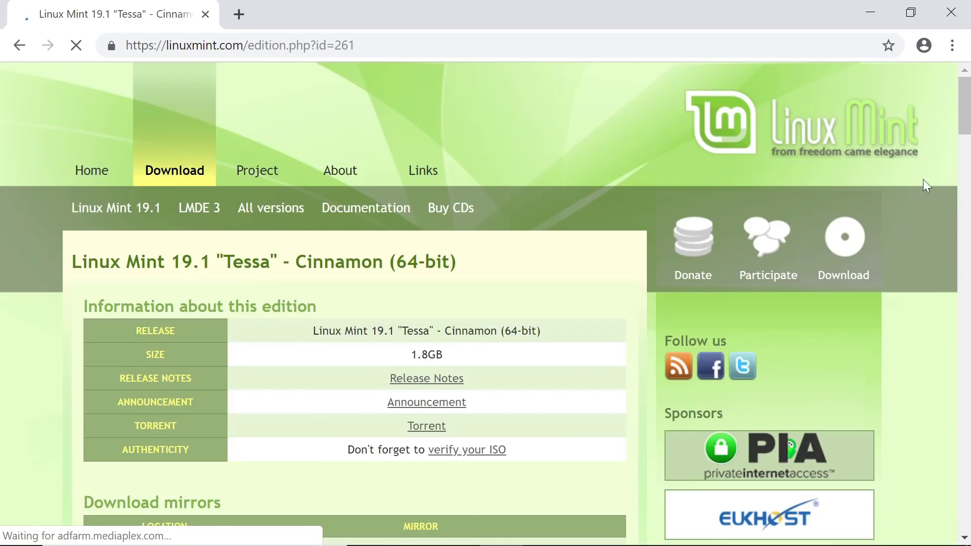
left_click_drag(967, 105, 969, 412)
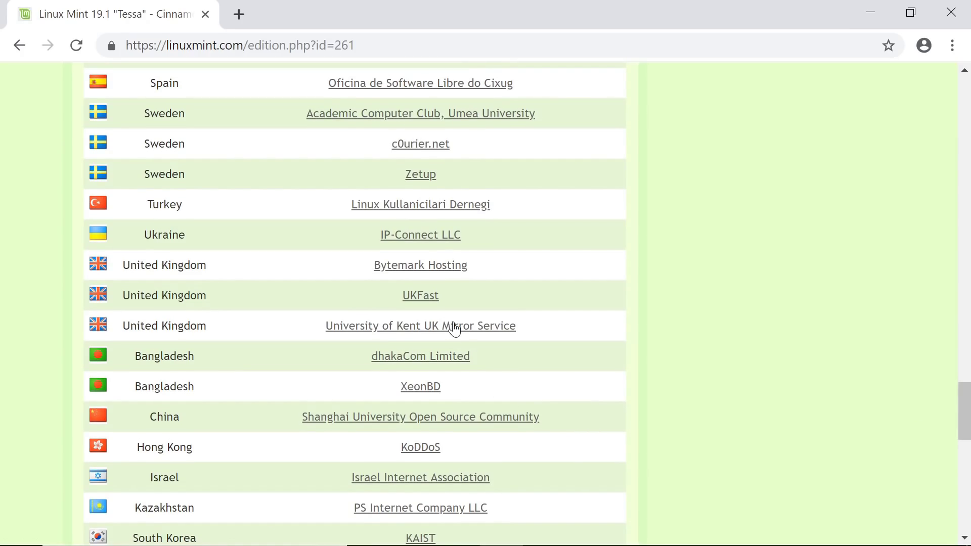
Step: Save linuxmint-19.1-cinnamon-64bit.iso from the University of Kent UK mirror and shift the Etcher window left
left_click(451, 326)
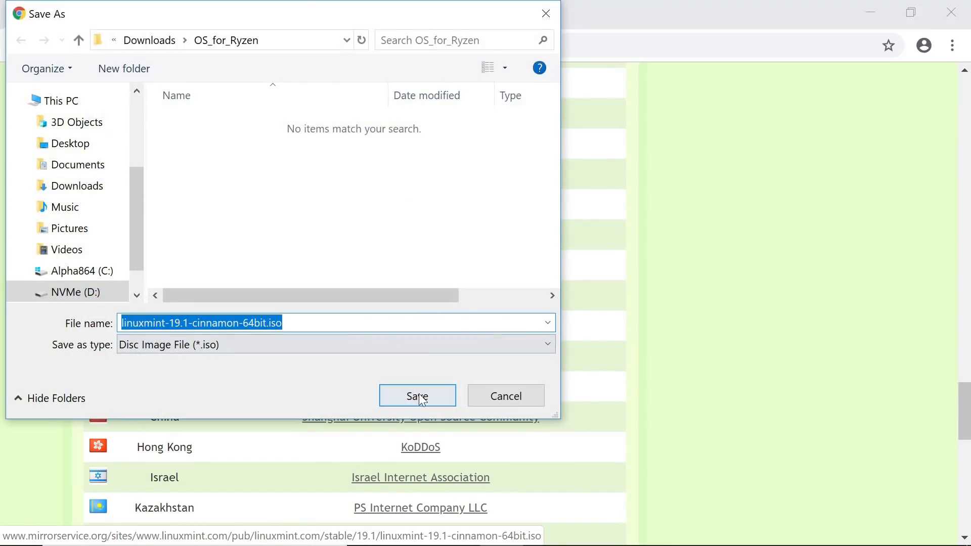
left_click(414, 393)
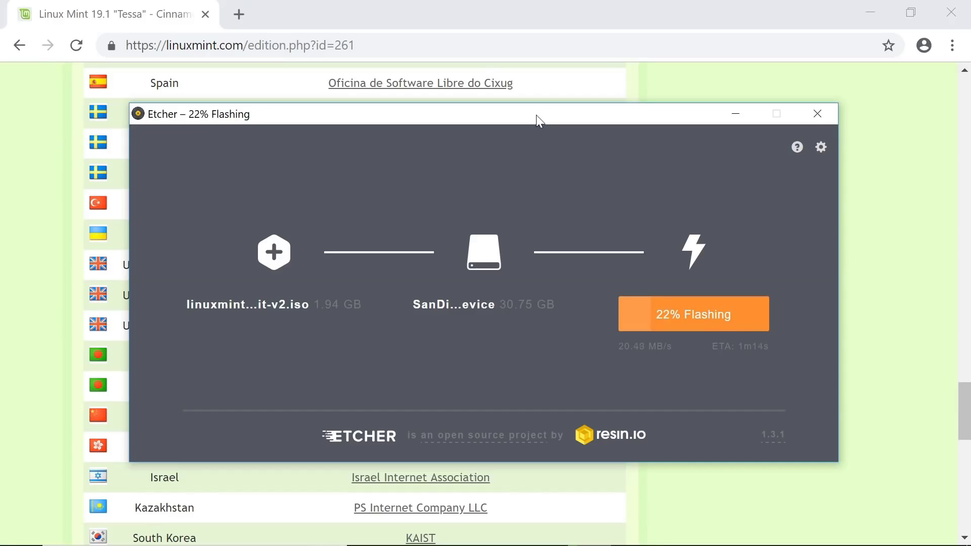
left_click_drag(536, 115, 526, 120)
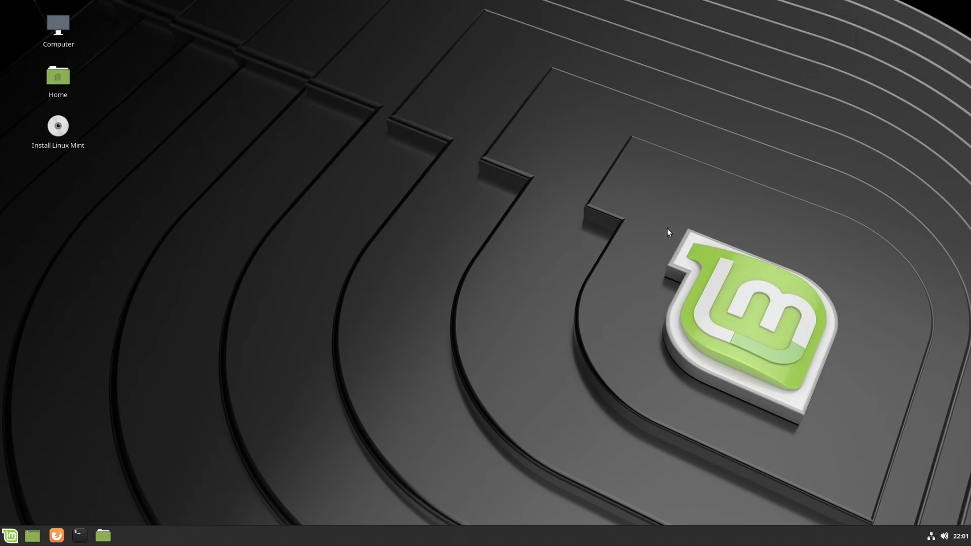
Step: Launch the installer from the Install Linux Mint desktop icon
double_click(66, 133)
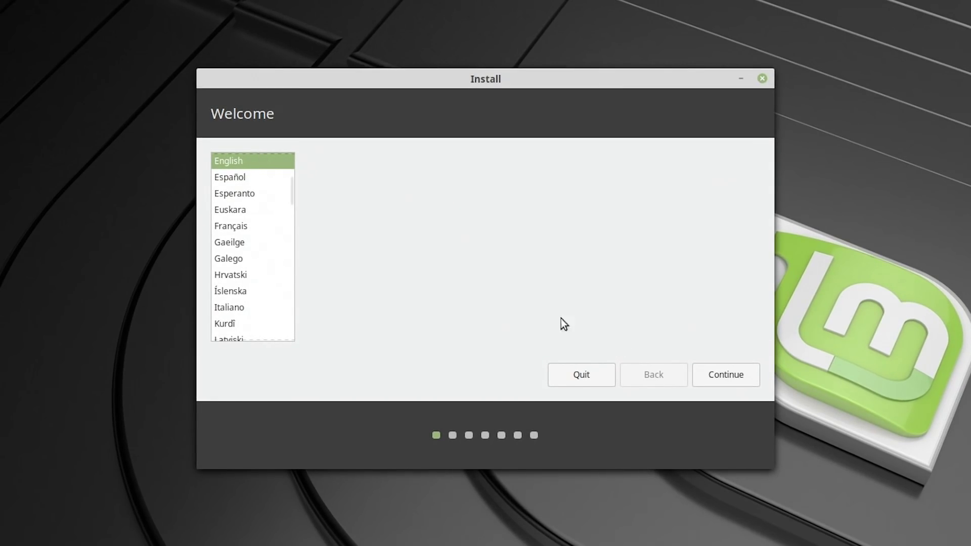
Step: Accept English, the keyboard layout and third-party software, then quit the installation
left_click(739, 377)
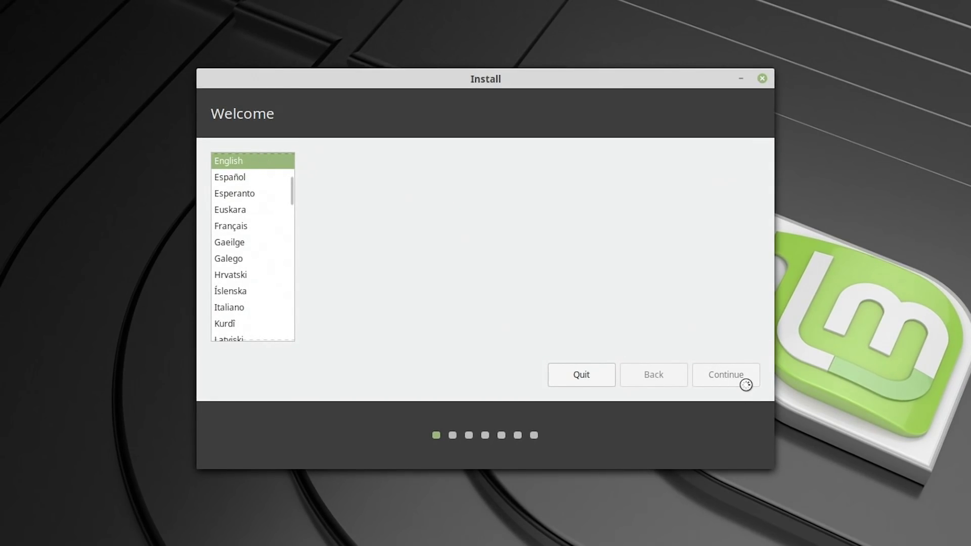
left_click(738, 377)
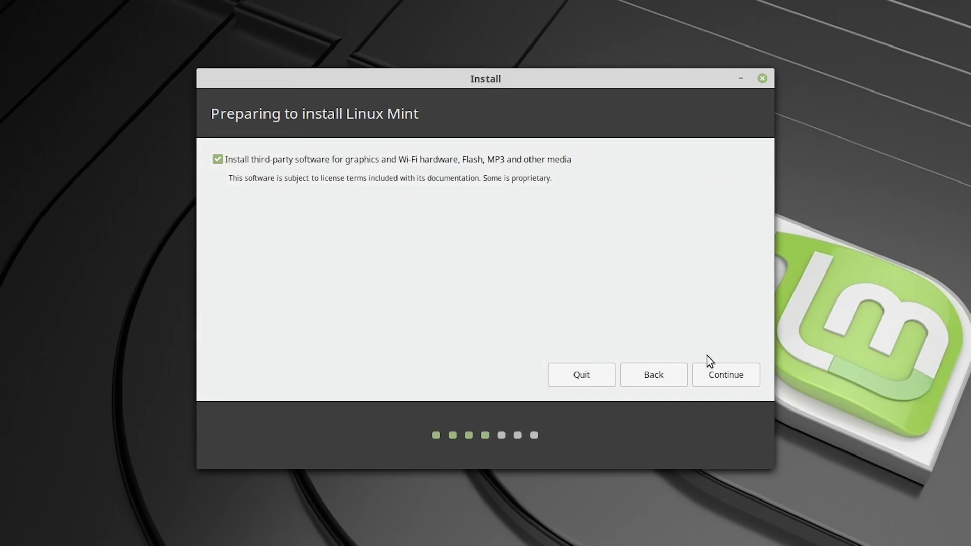
left_click(713, 379)
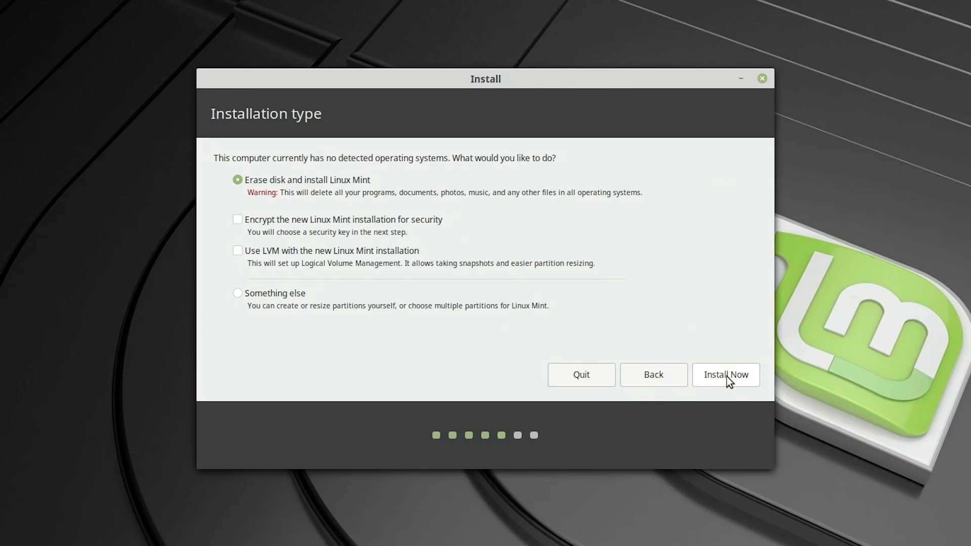
left_click(571, 375)
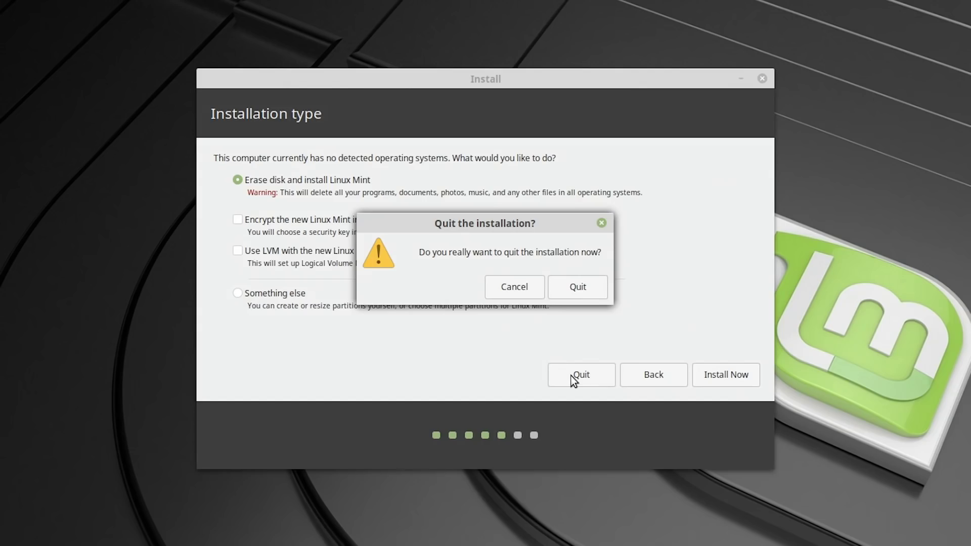
left_click(565, 288)
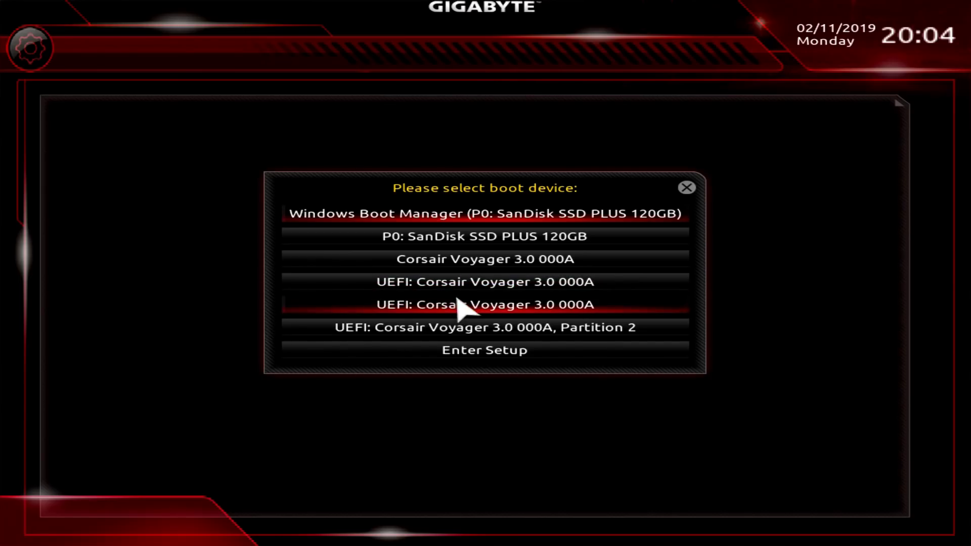
Step: Boot from UEFI: Corsair Voyager 3.0 and select Start Linux Mint 19.1 Cinnamon 64-bit in GRUB
left_click(437, 285)
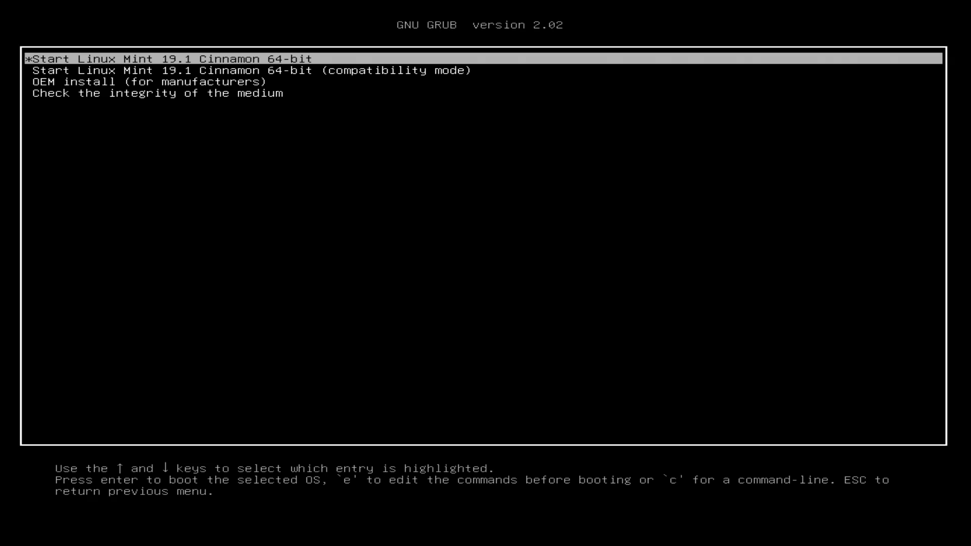
key("Down")
key("Down")
key("Up")
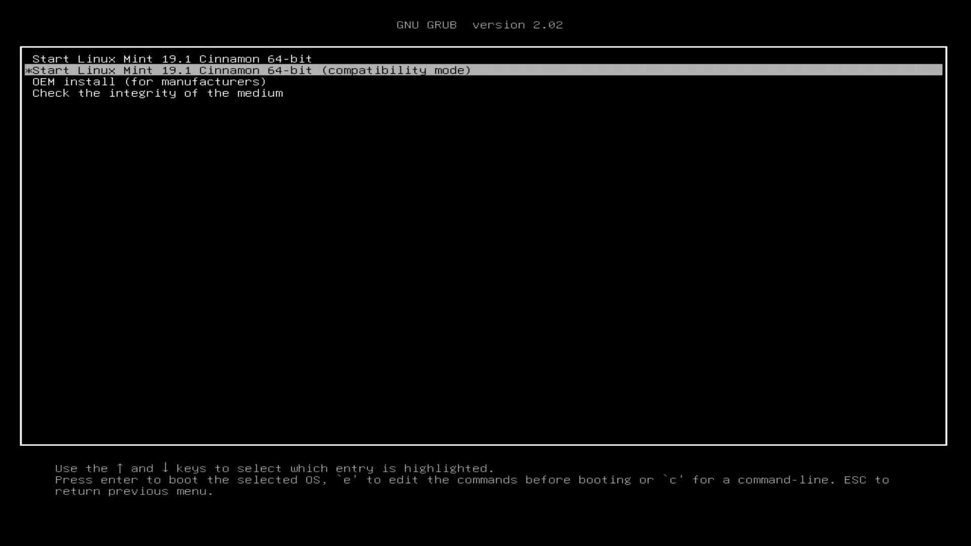
key("Up")
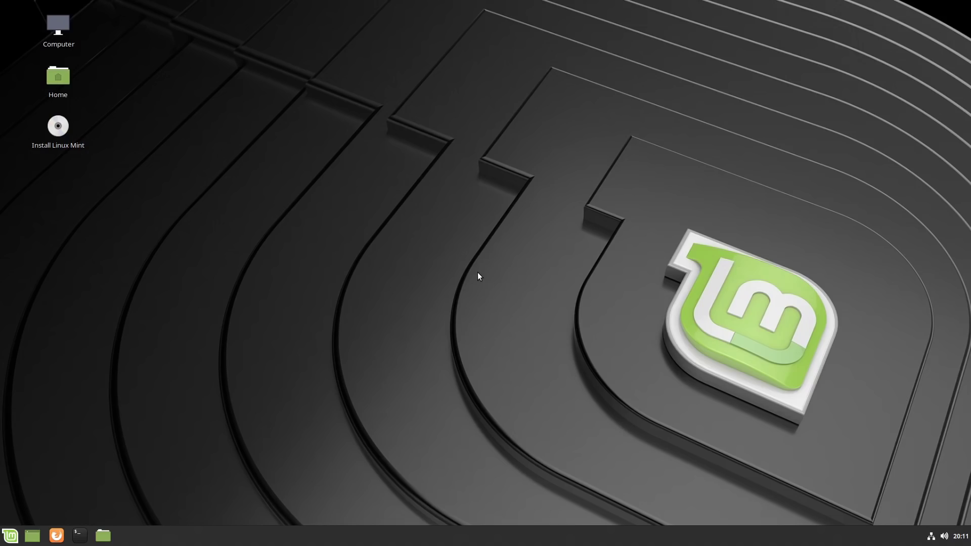
Step: Open the font selection settings from the applications menu, then close them
left_click(10, 536)
left_click(200, 363)
key("alt+F4")
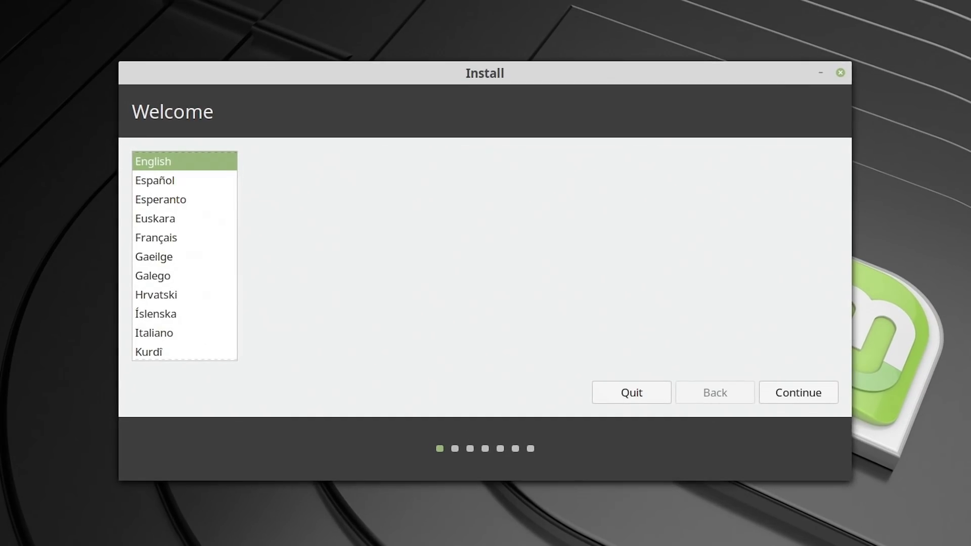
Step: Continue with English and choose to install Linux Mint alongside Windows Boot Manager
left_click(800, 395)
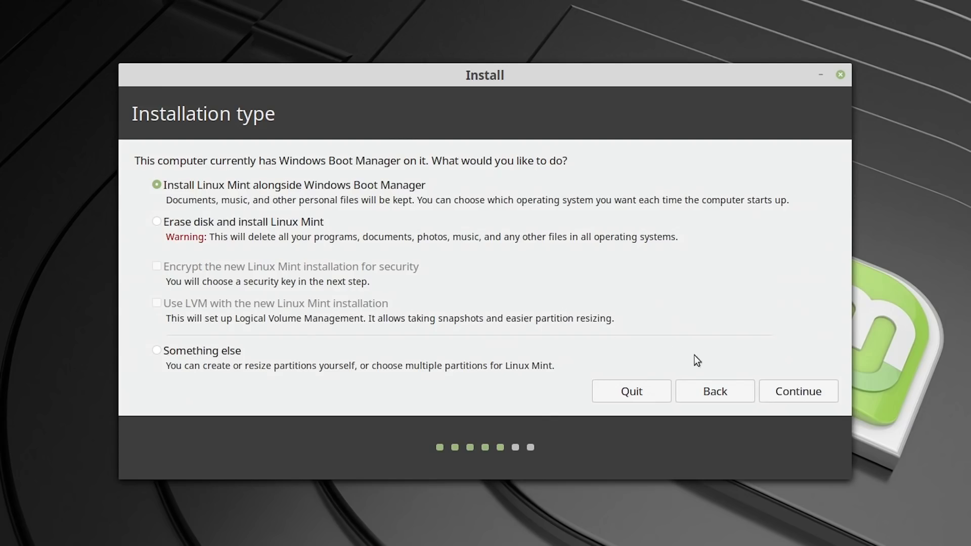
left_click(791, 392)
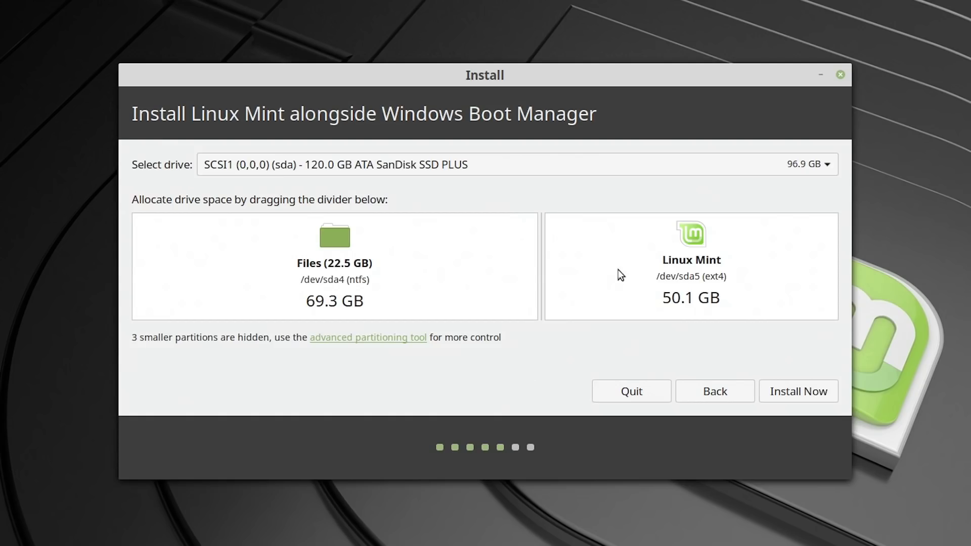
Step: Move the partition divider to give Windows files about 80 GB and Linux Mint 39 GB
left_click_drag(543, 268, 605, 275)
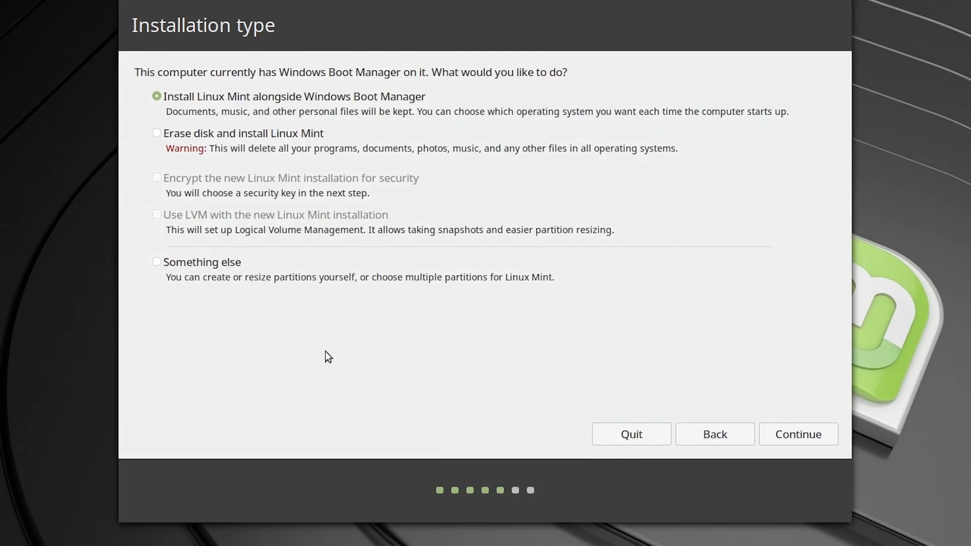
Step: Choose Something else and set the boot loader device to the KINGSTON SSD /dev/sdc
left_click(157, 262)
left_click(783, 443)
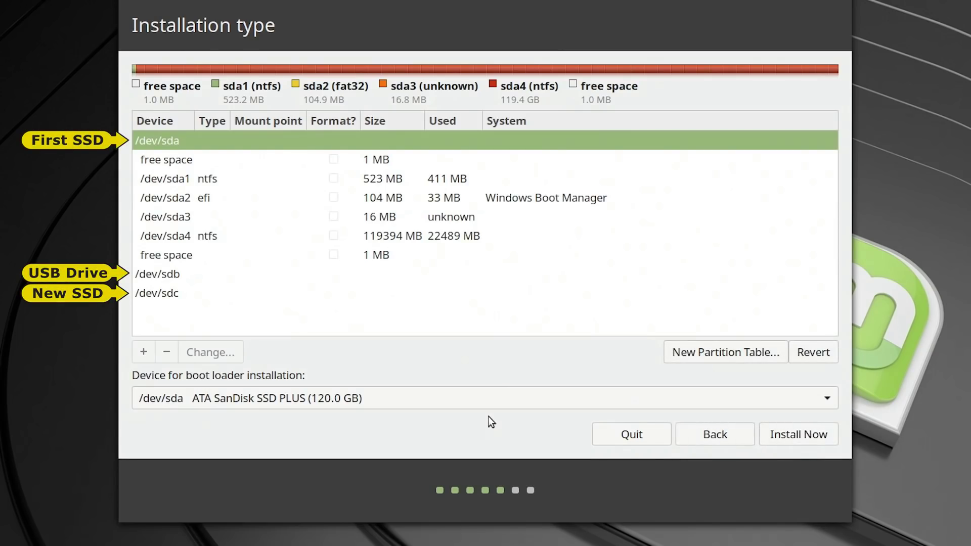
left_click(181, 294)
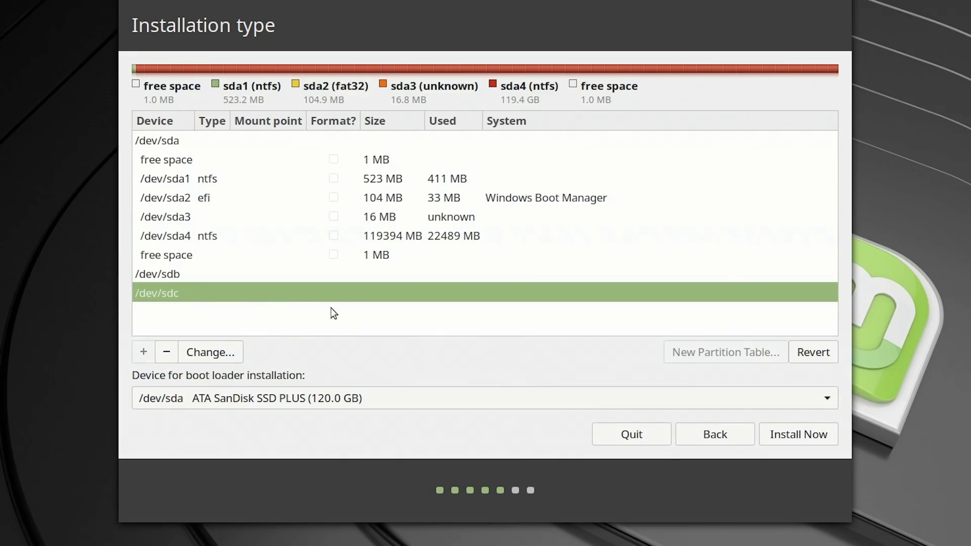
left_click(380, 406)
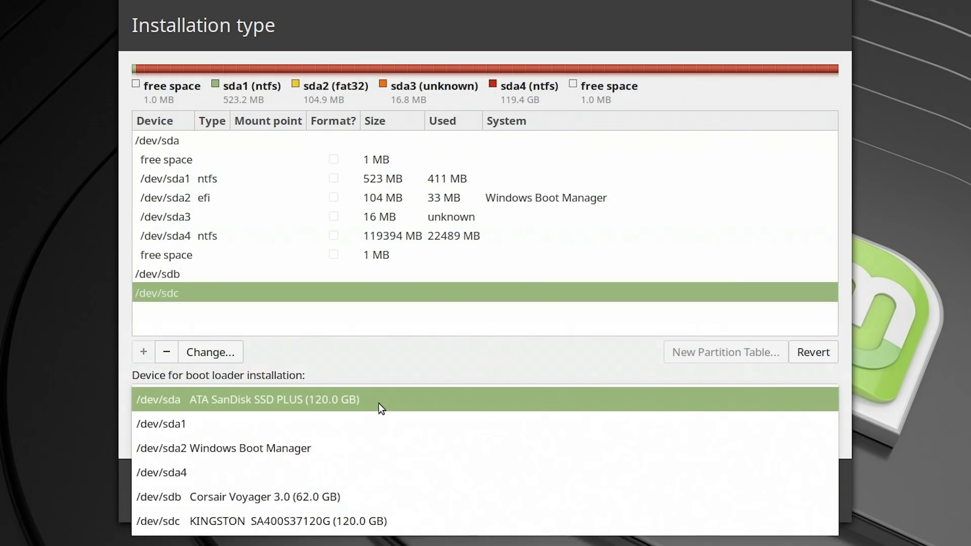
left_click(384, 520)
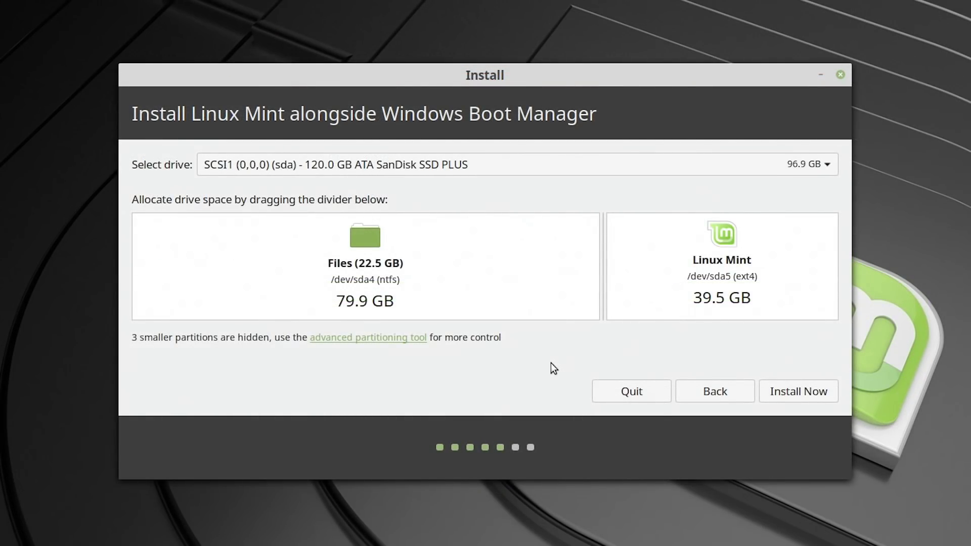
Step: Start the install, approving the partition resize and ext4 format of partition #5
left_click(803, 393)
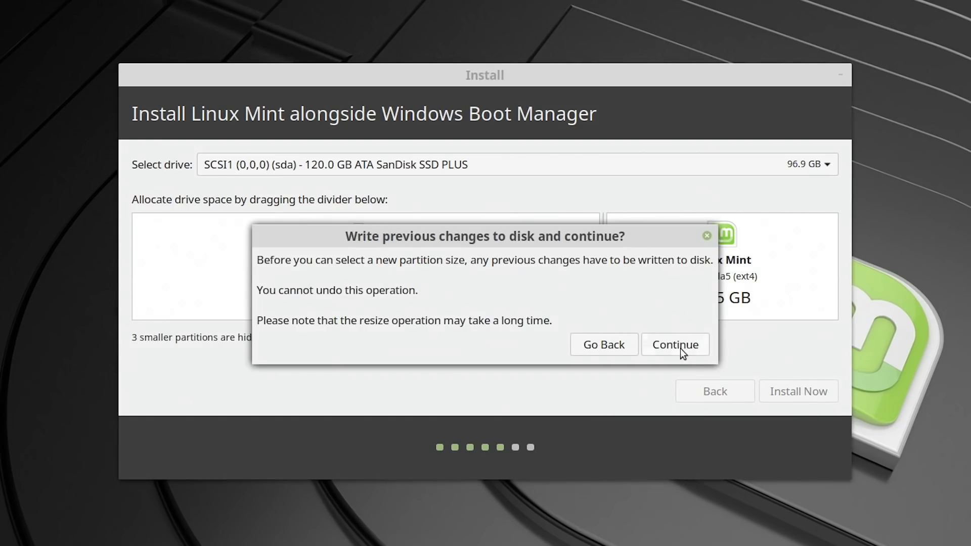
left_click(680, 348)
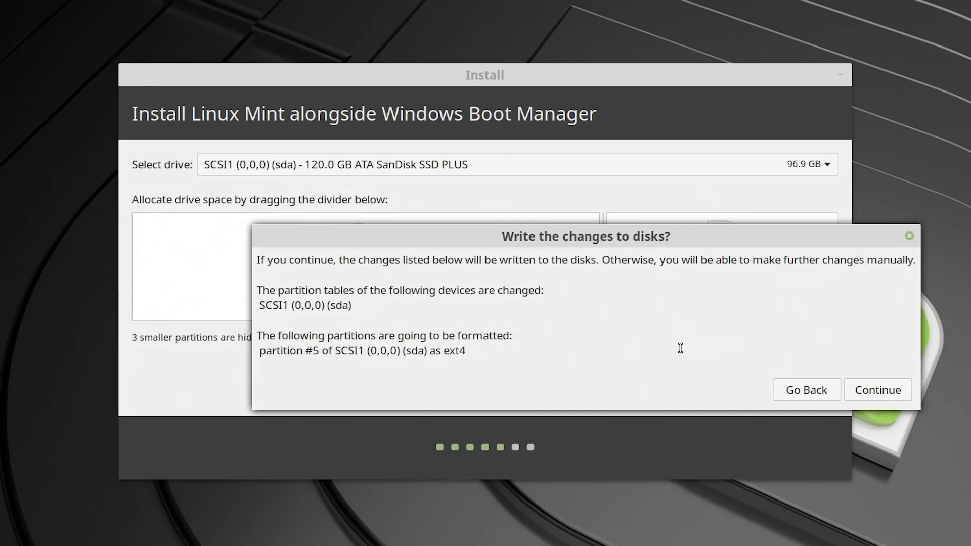
left_click(869, 399)
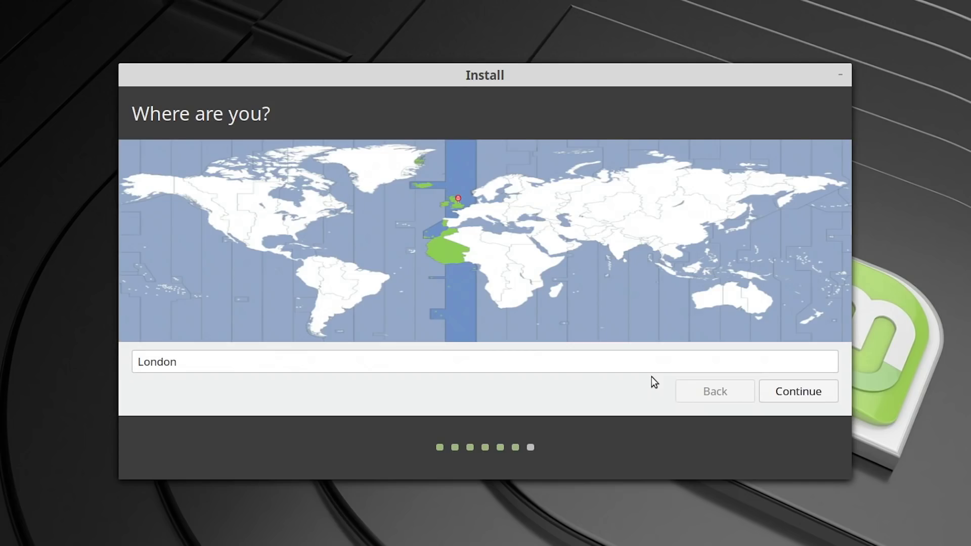
Step: Keep London as the time zone and let the installer finish and reboot into GRUB
left_click(787, 399)
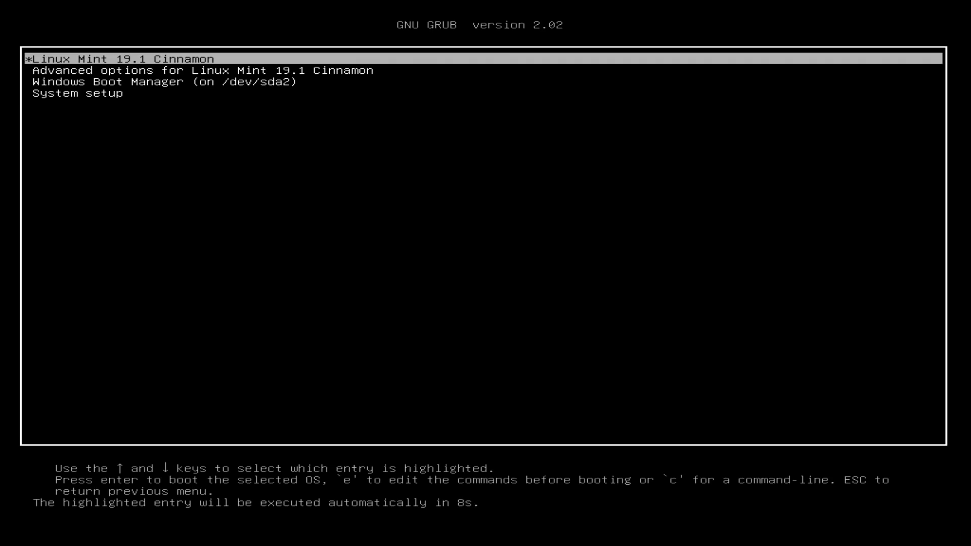
Step: Highlight the Windows Boot Manager (/dev/sda2) entry in GRUB to boot Windows 10
key("Down")
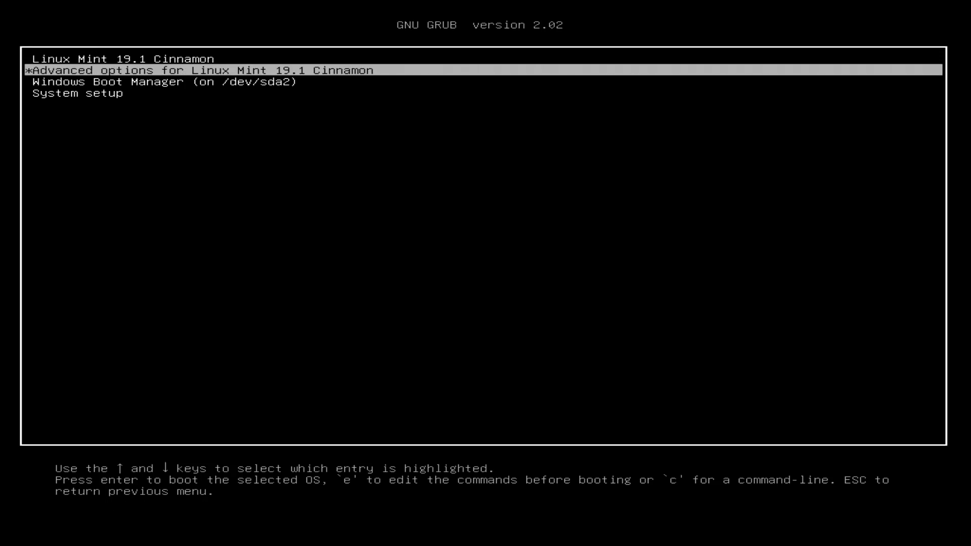
key("Down")
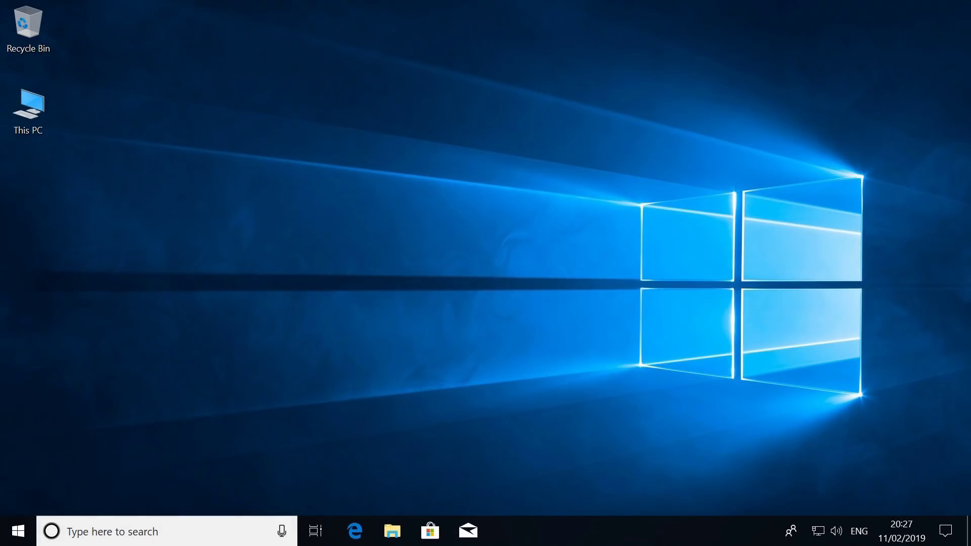
Step: Check in This PC that San_SSD has 53.4 GB free of 74.4 GB
left_click(19, 531)
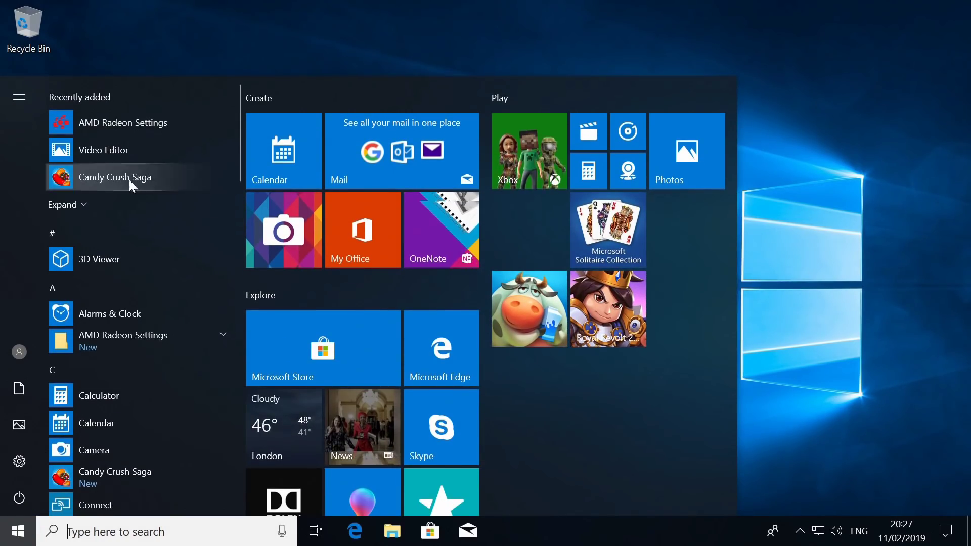
left_click(742, 165)
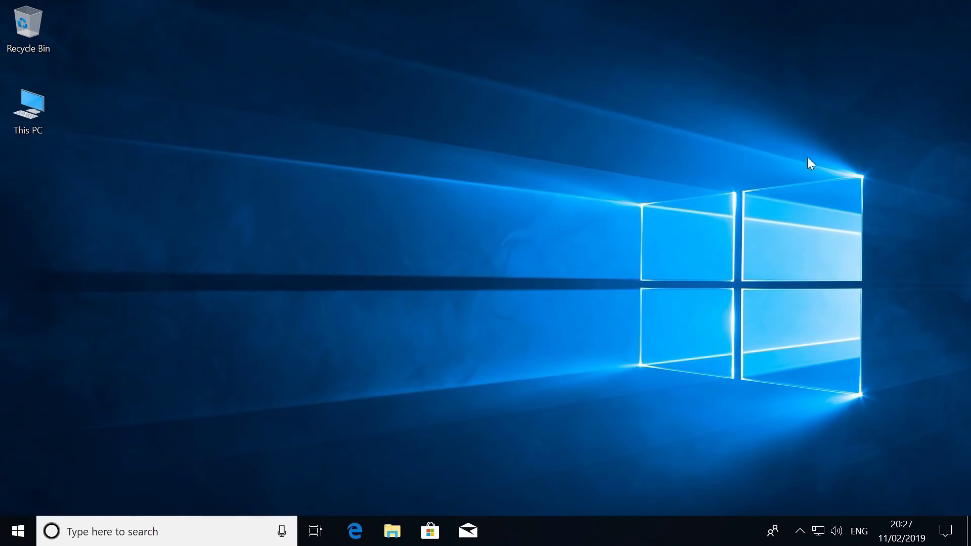
double_click(38, 113)
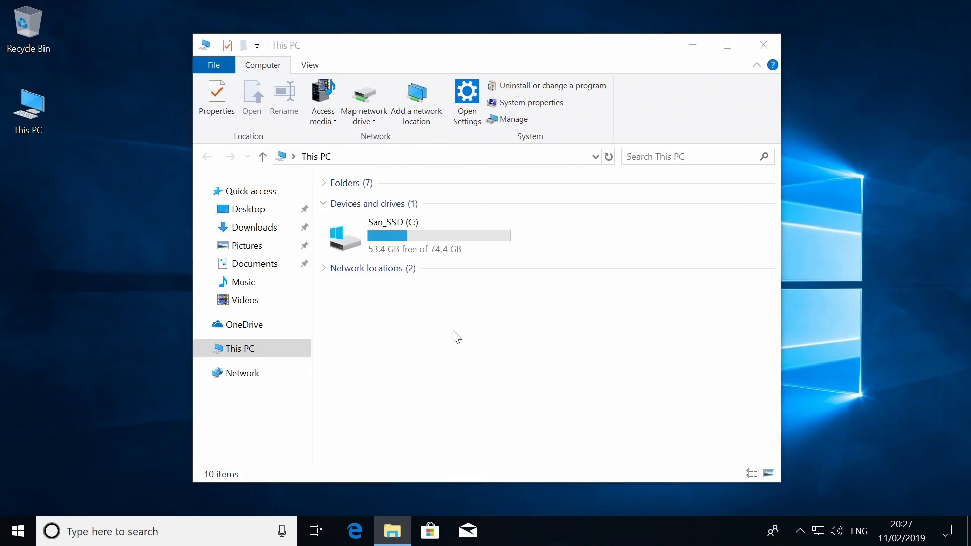
left_click(764, 45)
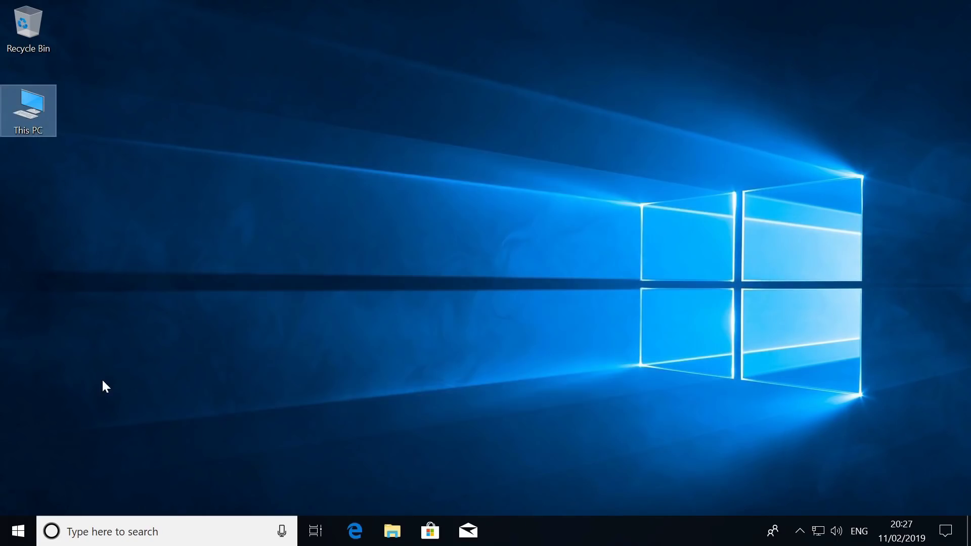
left_click(103, 382)
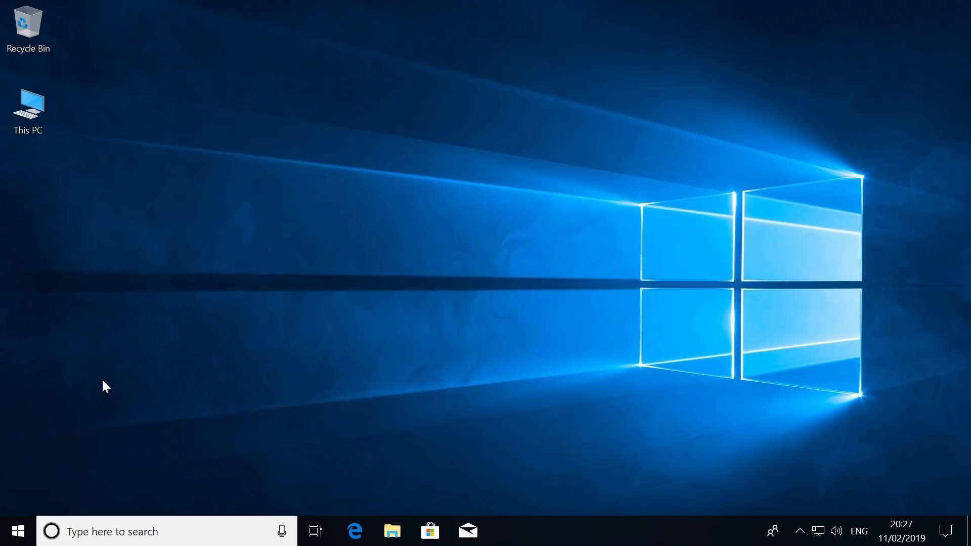
Step: Restart Windows from the Start menu's power options
left_click(16, 528)
left_click(19, 498)
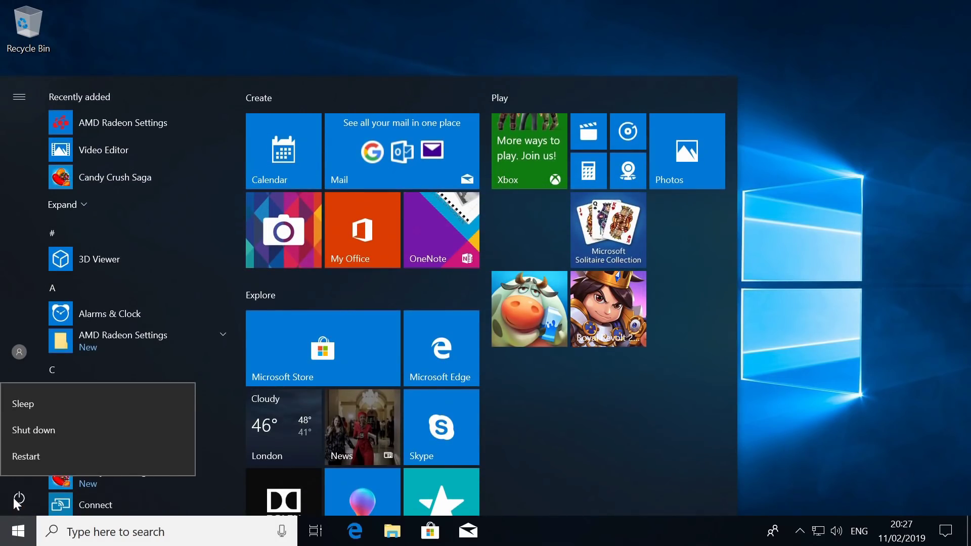
left_click(53, 460)
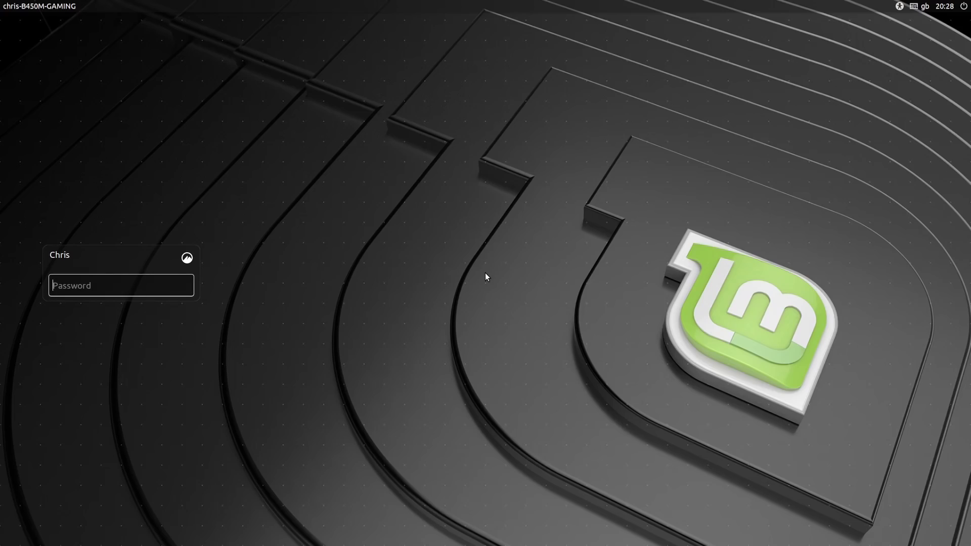
Step: Enter the account password at the Linux Mint login screen to sign in
type("••••••")
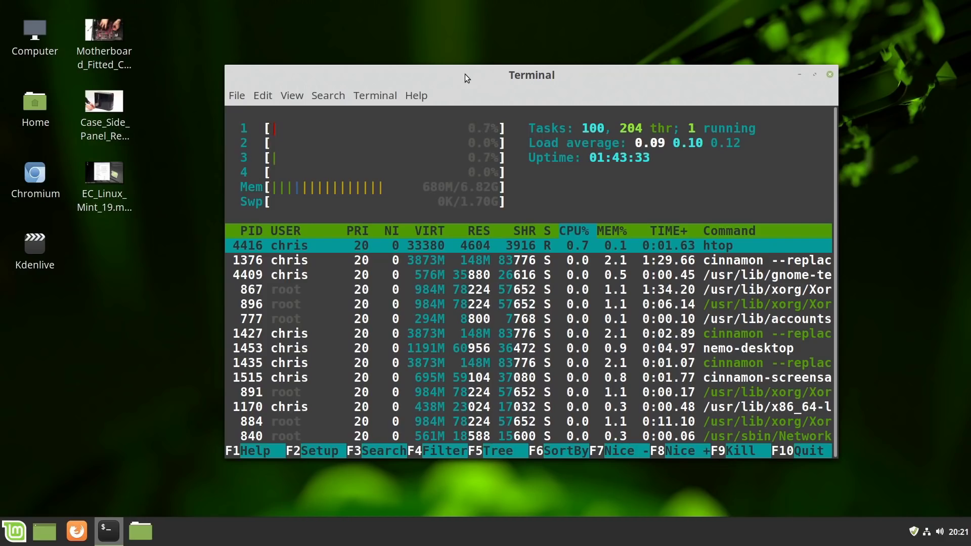
Step: Drag the Terminal window running htop down out of the way
left_click_drag(465, 73, 438, 65)
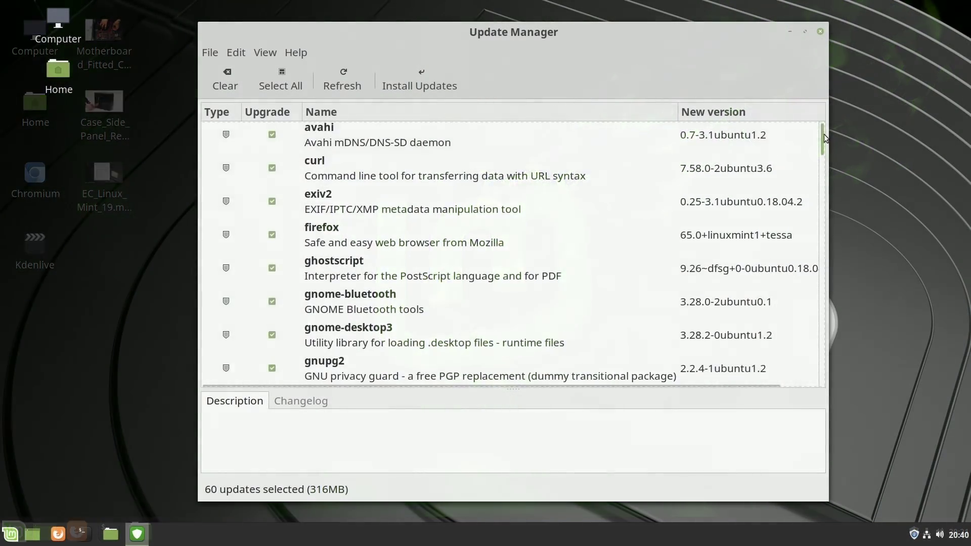
Step: Install all 60 selected package updates (316MB) from Update Manager
left_click_drag(825, 137, 798, 133)
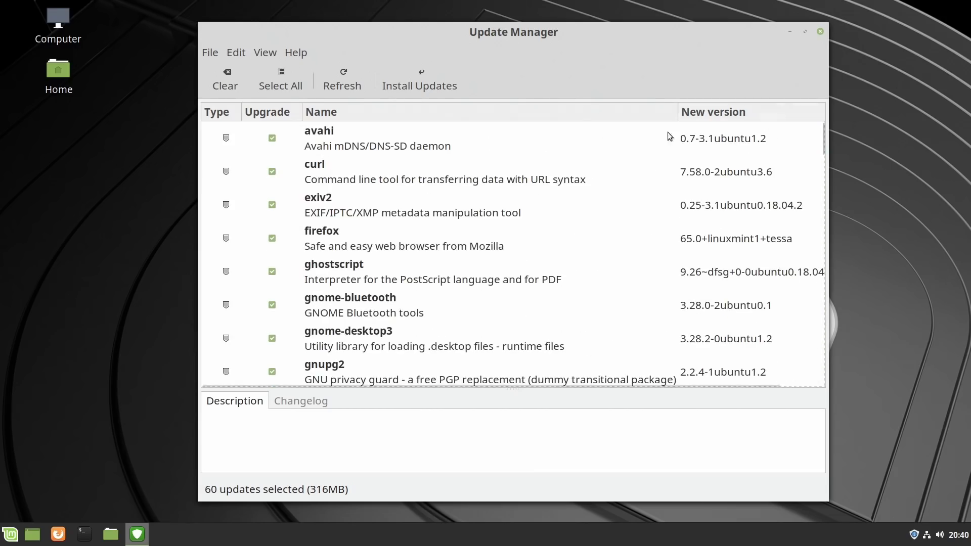
left_click(416, 86)
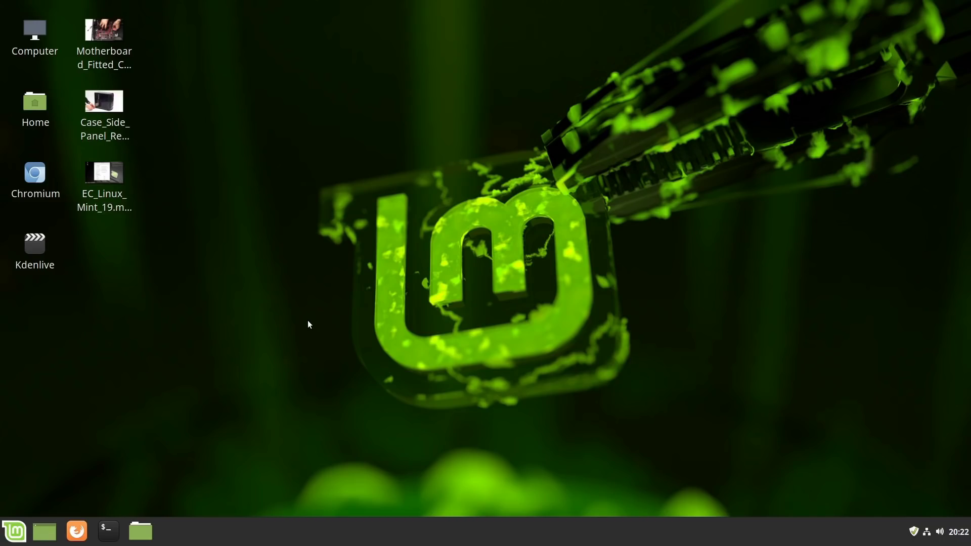
left_click(14, 530)
mouse_move(104, 418)
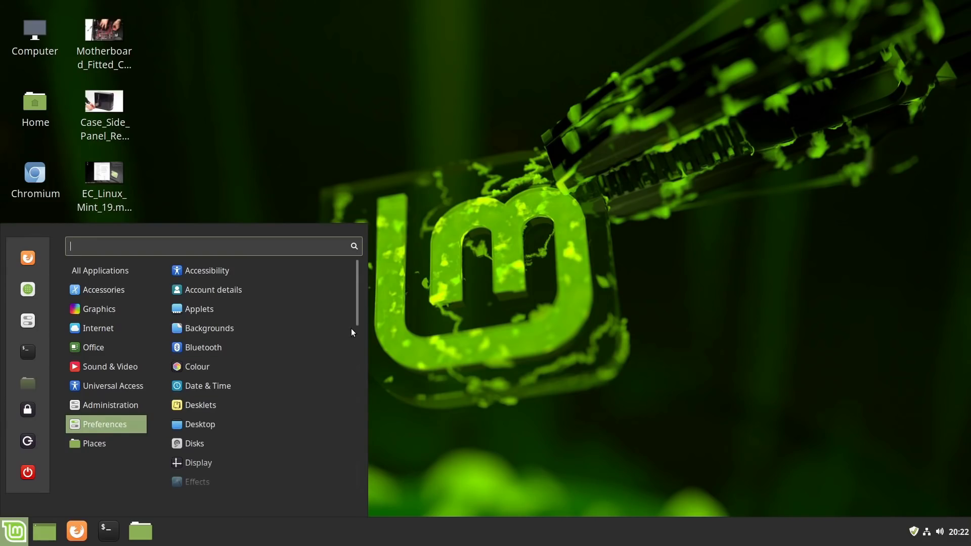
left_click_drag(357, 314, 340, 468)
left_click(253, 421)
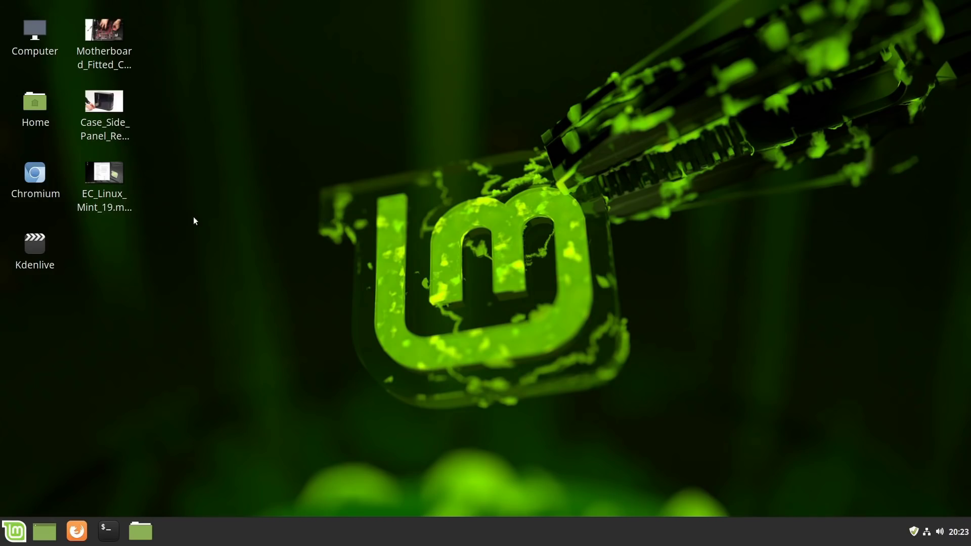
double_click(117, 181)
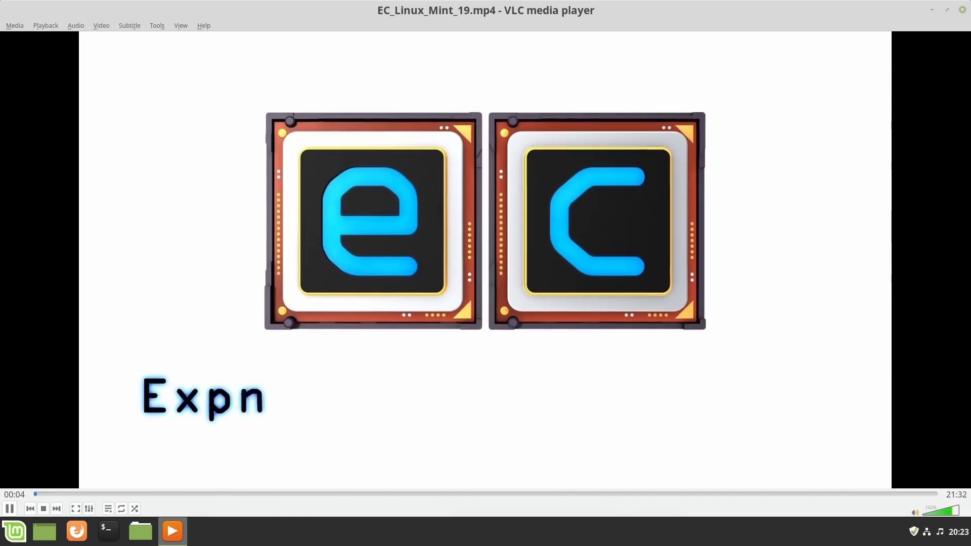
left_click(964, 11)
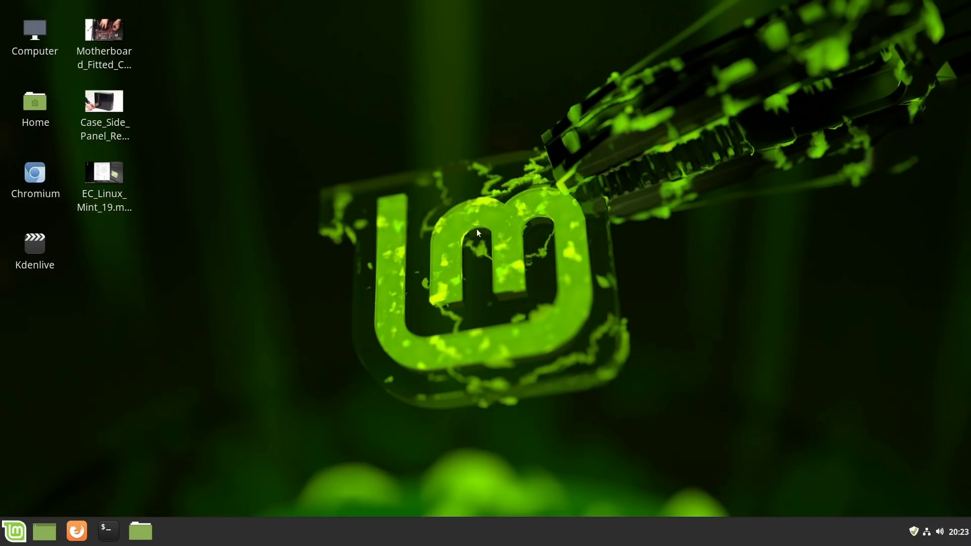
double_click(46, 245)
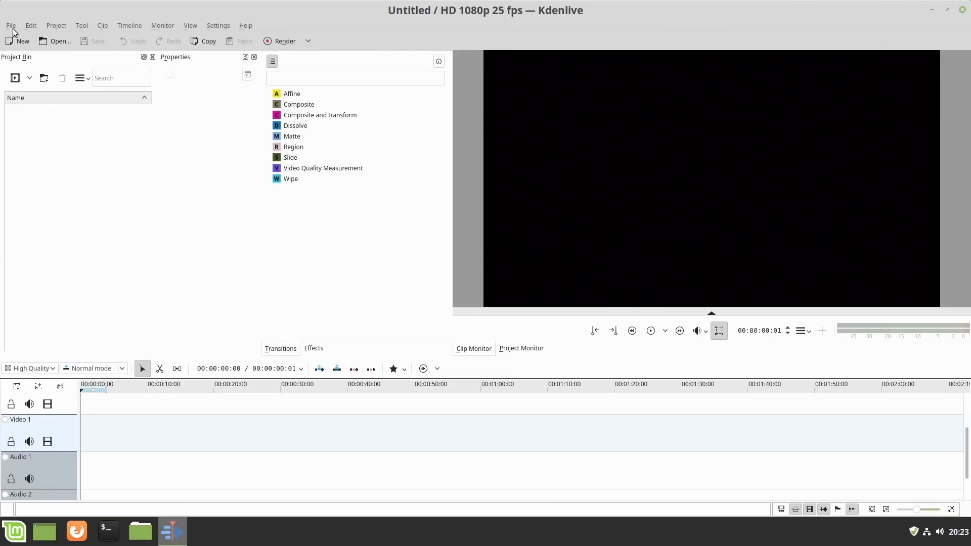
left_click(12, 28)
mouse_move(37, 79)
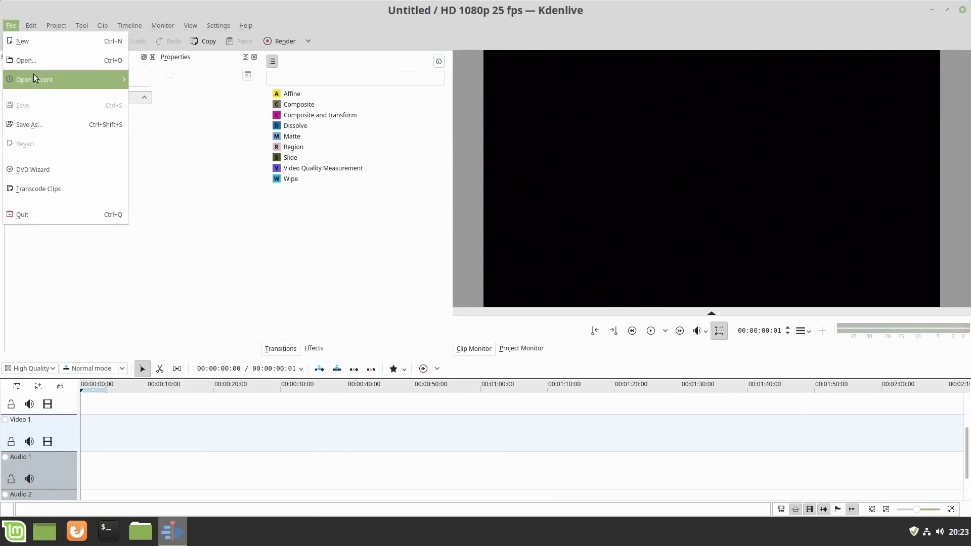
left_click(178, 87)
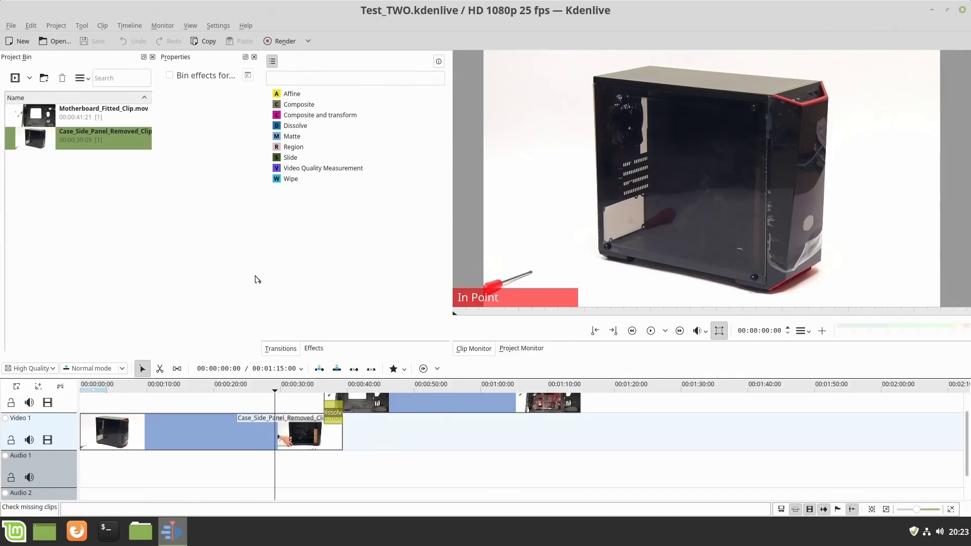
left_click(285, 408)
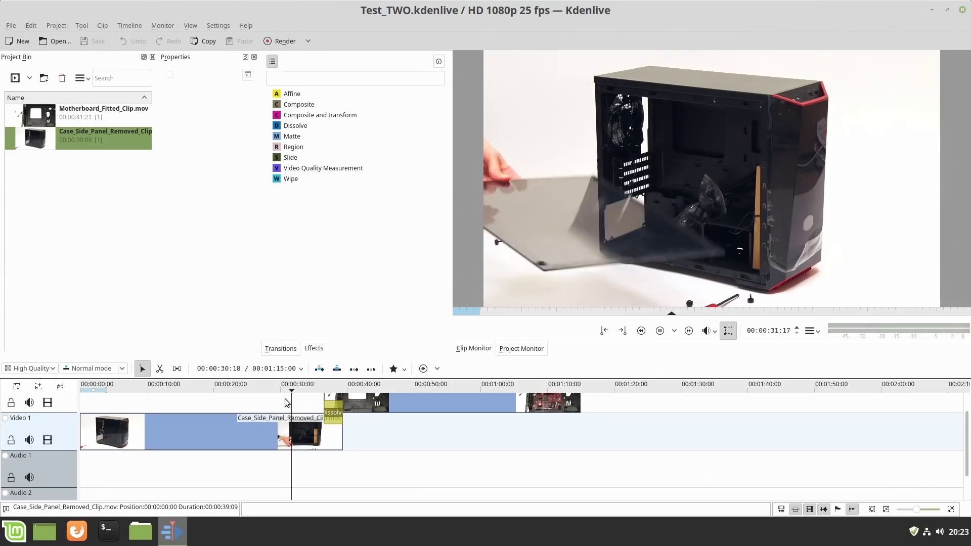
key("space")
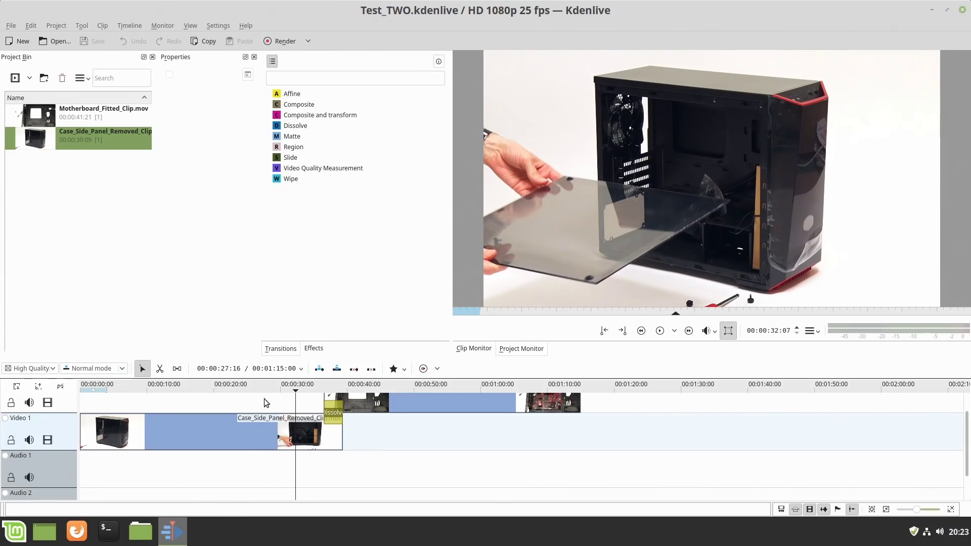
left_click_drag(296, 395, 293, 403)
key("space")
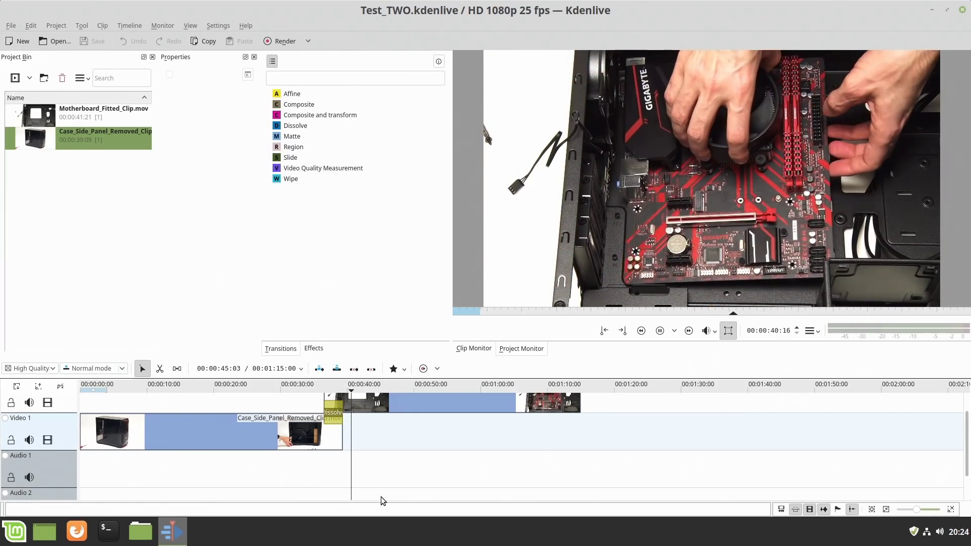
key("space")
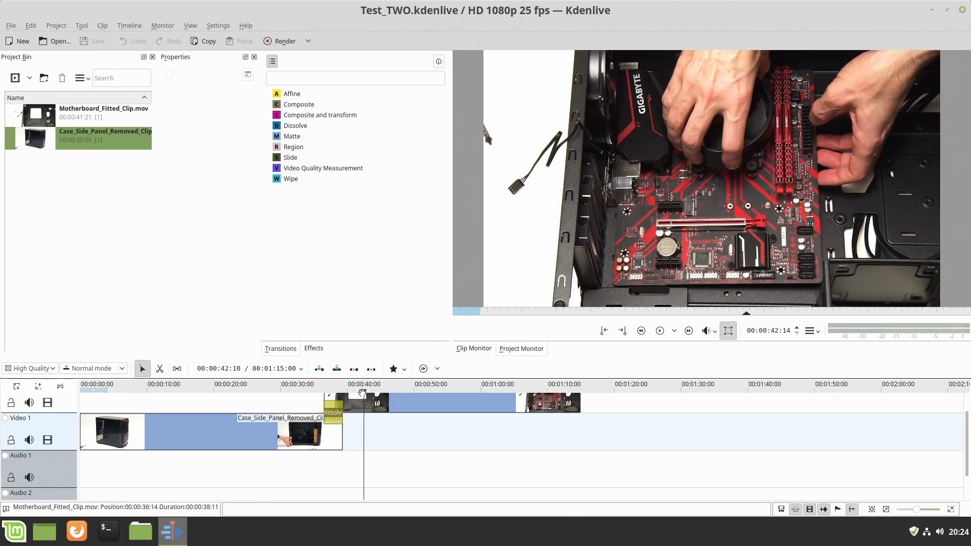
left_click_drag(364, 395, 272, 398)
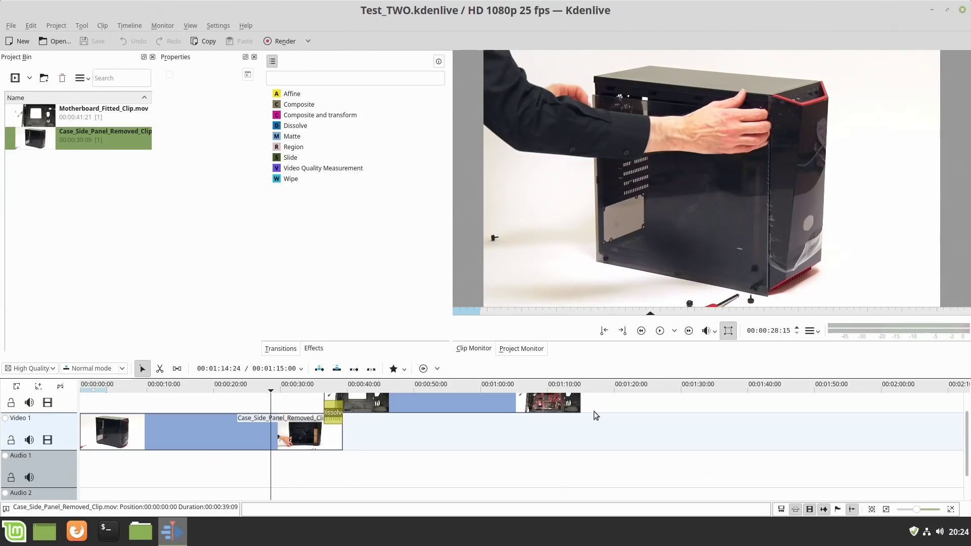
left_click(963, 12)
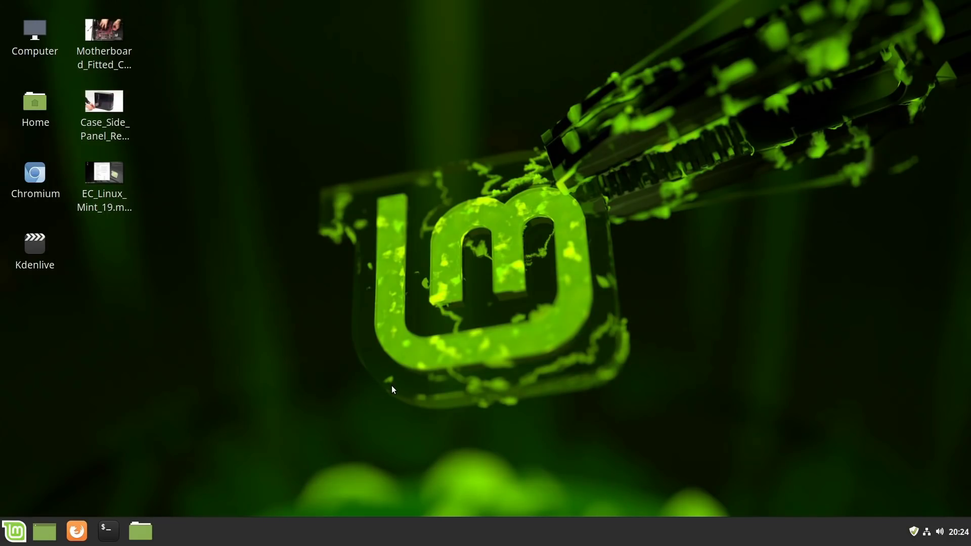